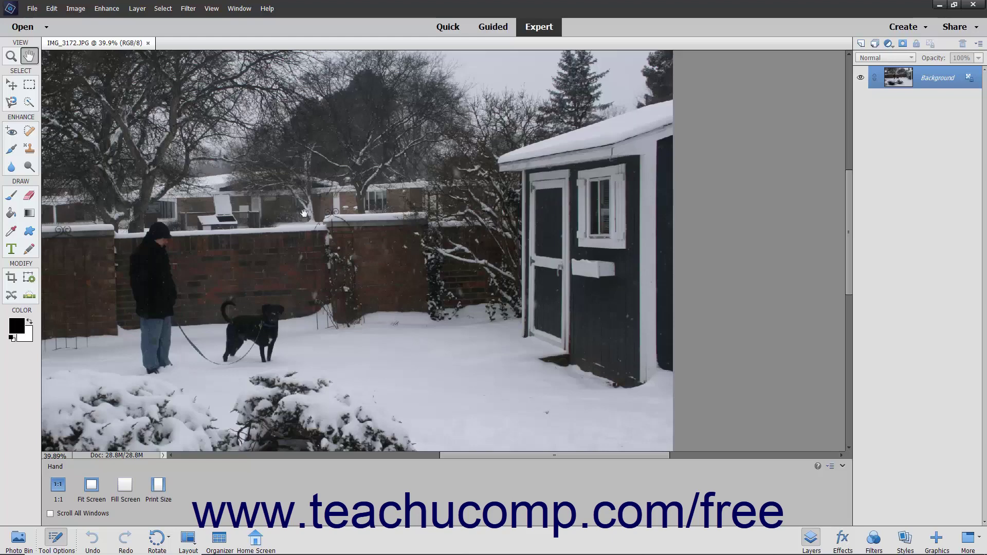
# Open Enhance > Adjust Sharpness, toggle Preview off and back on, and keep the Default preset
pyautogui.click(106, 8)
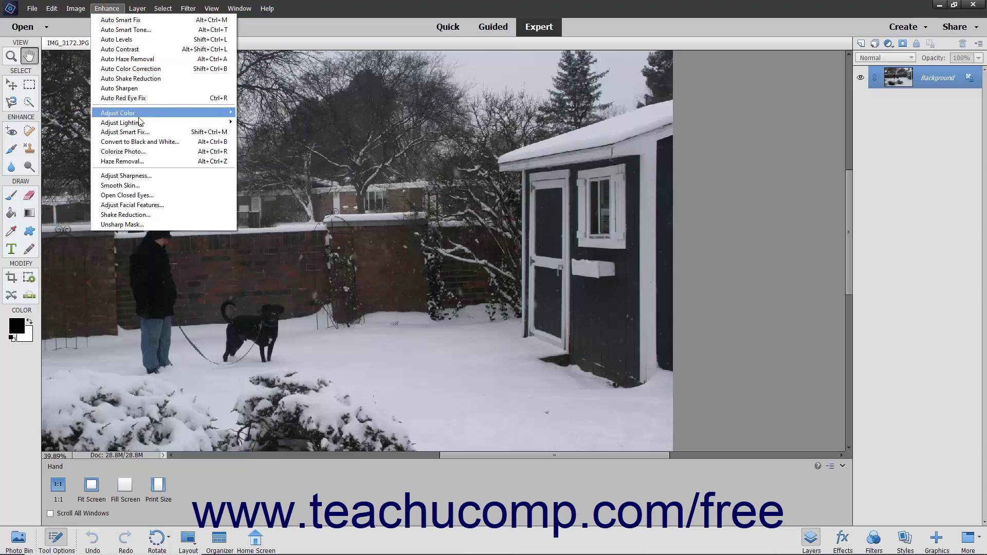
pyautogui.click(140, 176)
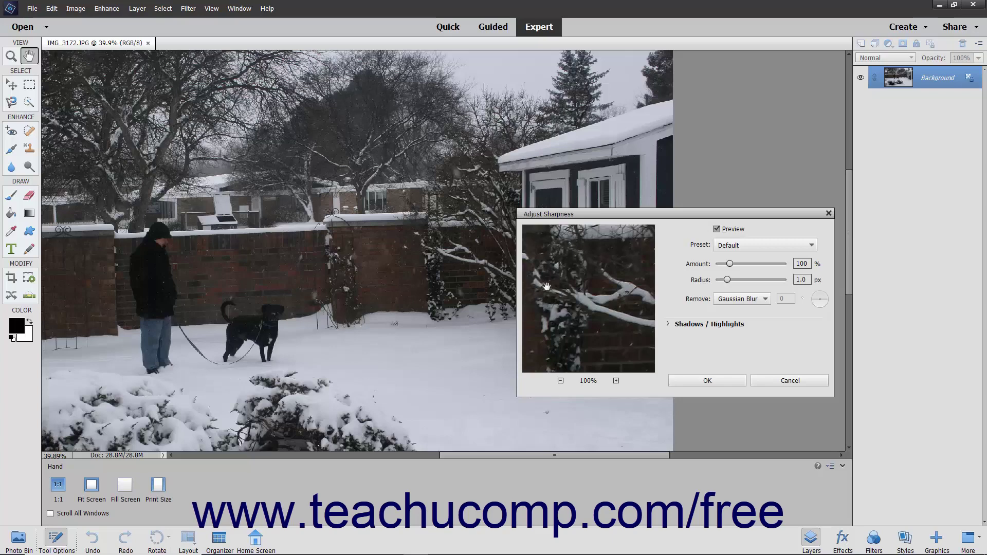
pyautogui.click(718, 230)
pyautogui.click(717, 230)
pyautogui.click(754, 245)
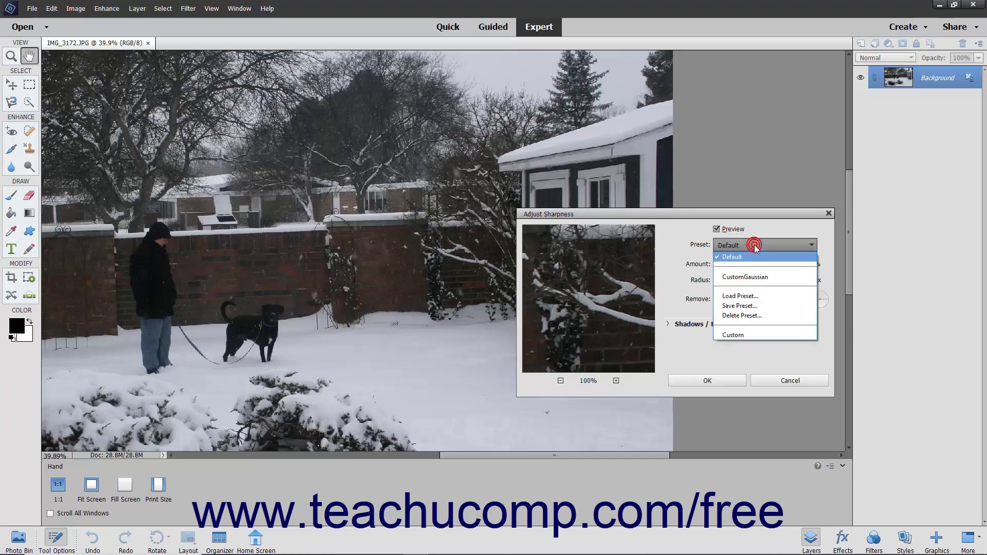
pyautogui.click(755, 258)
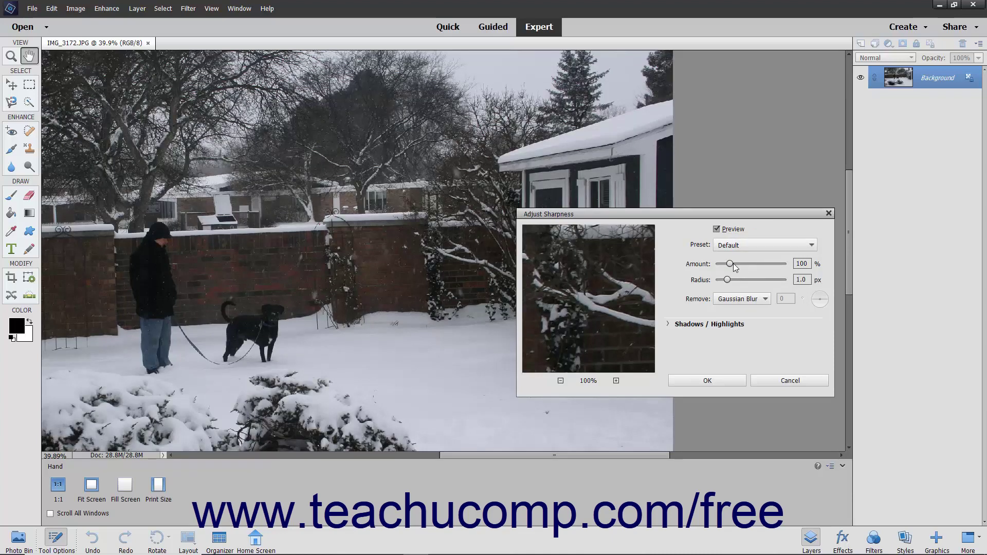
# Enter Amount 356% and Radius 1.7 px in Adjust Sharpness
pyautogui.moveTo(729, 263); pyautogui.dragTo(729, 264)
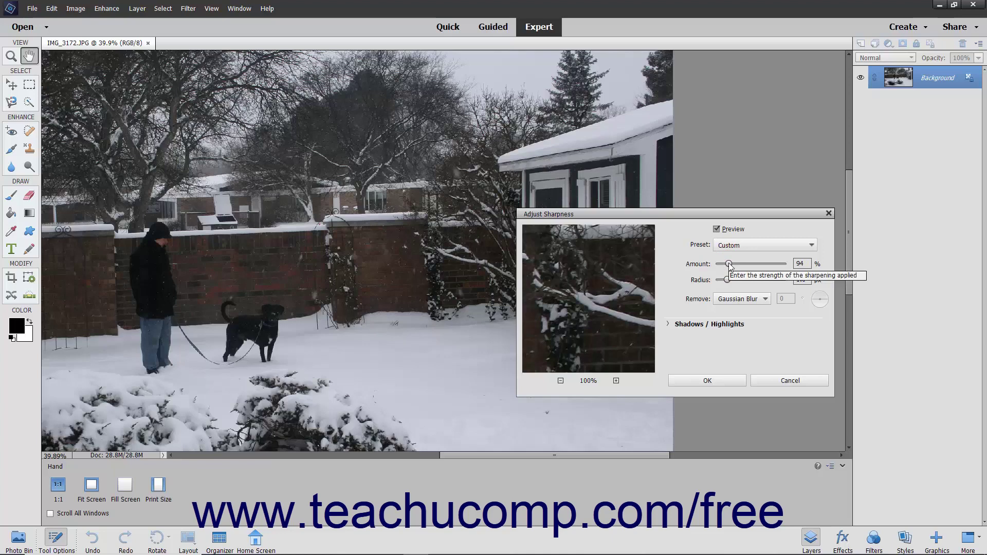
pyautogui.click(801, 263)
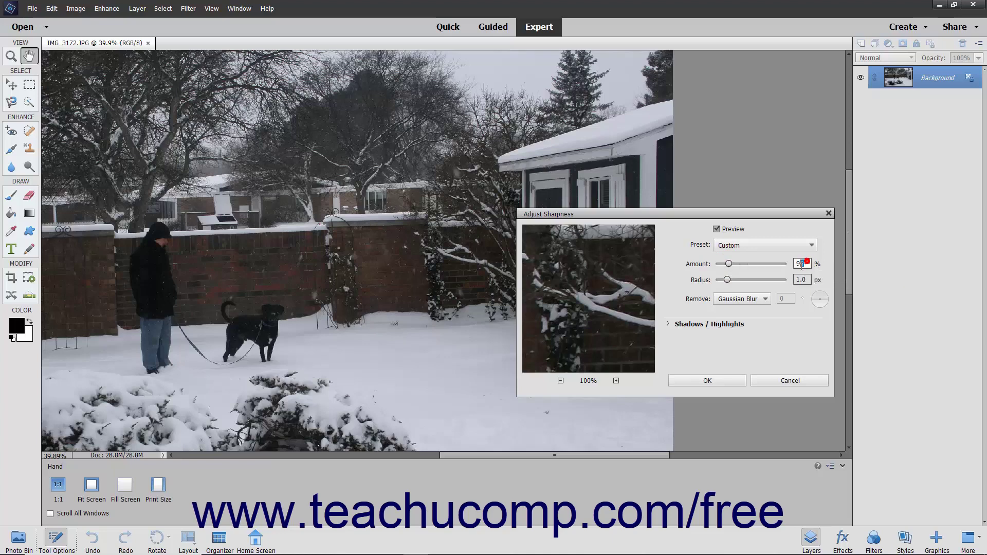
pyautogui.doubleClick(801, 264)
pyautogui.write('356')
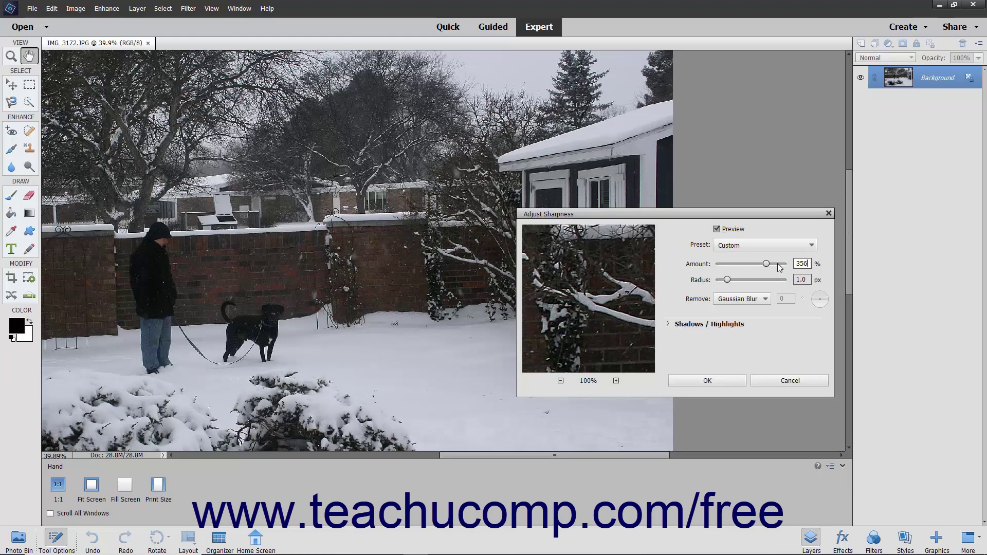
pyautogui.click(727, 280)
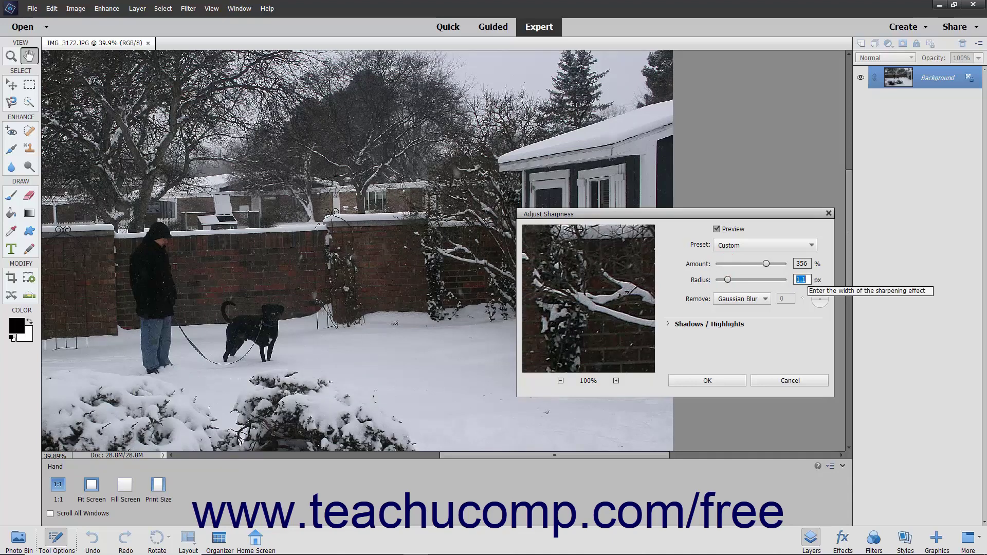
pyautogui.write('1.7')
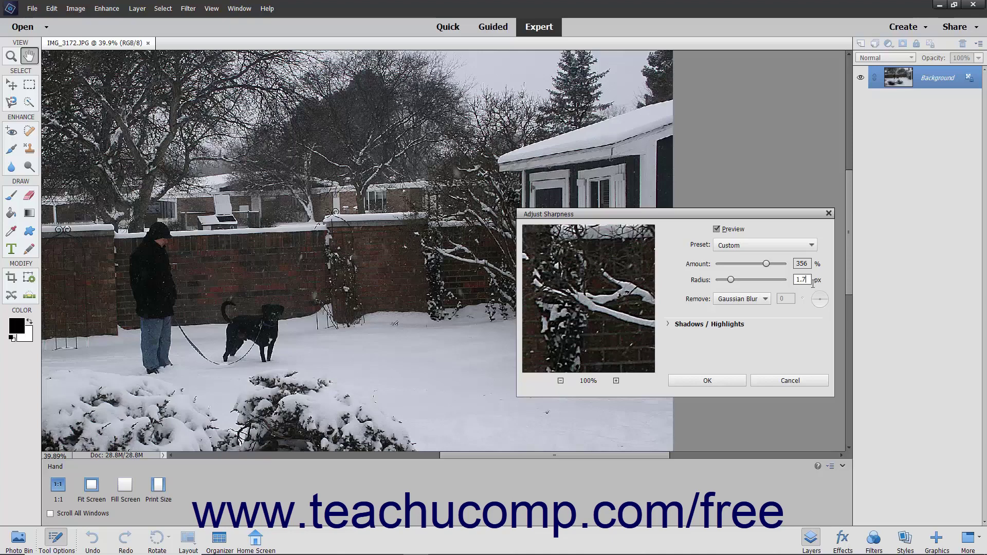
# Switch Remove from Gaussian Blur to Motion Blur and set its angle to 76°
pyautogui.click(754, 303)
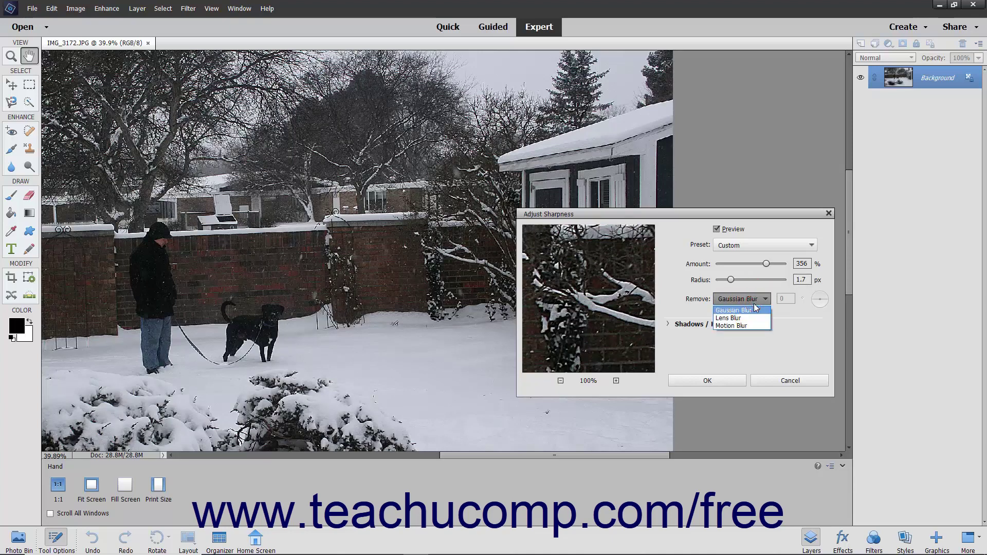
pyautogui.click(738, 325)
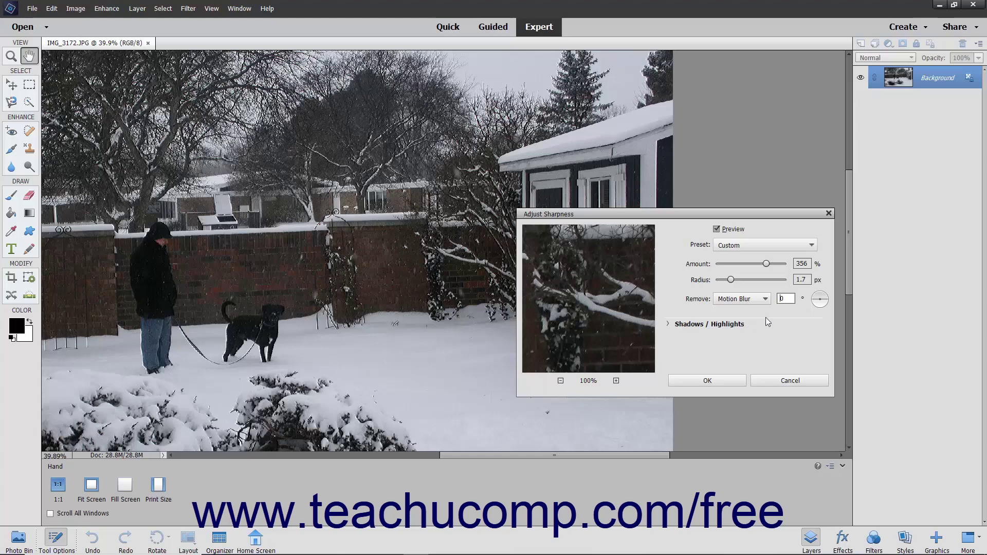
pyautogui.click(822, 296)
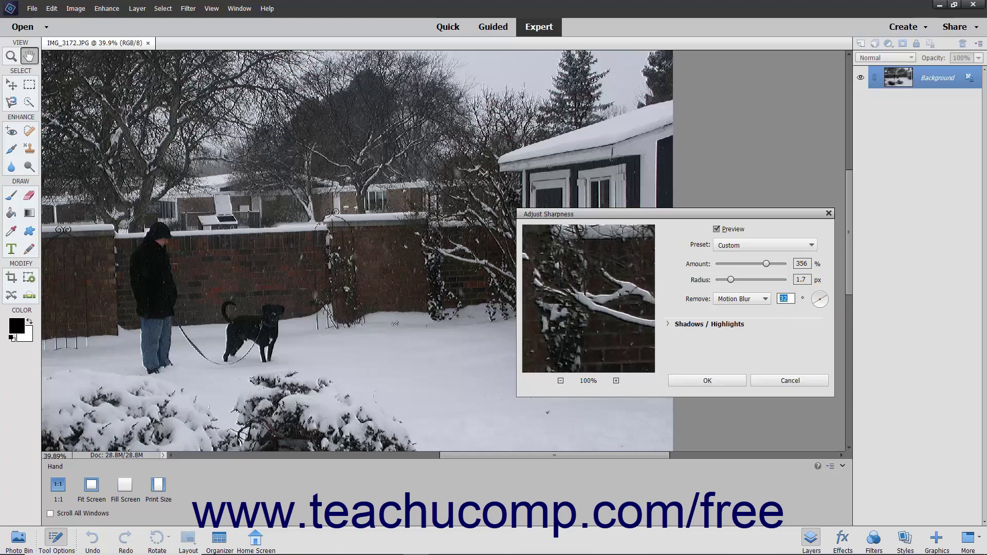
pyautogui.write('76')
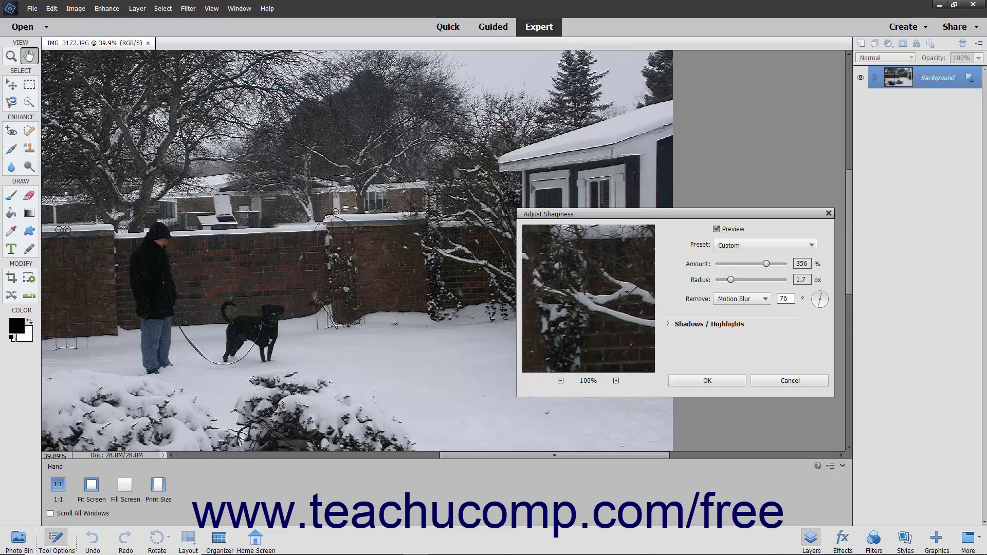
# Expand Shadows/Highlights and set Shadows Tonal Width to 39% and Radius to 6 px
pyautogui.click(683, 324)
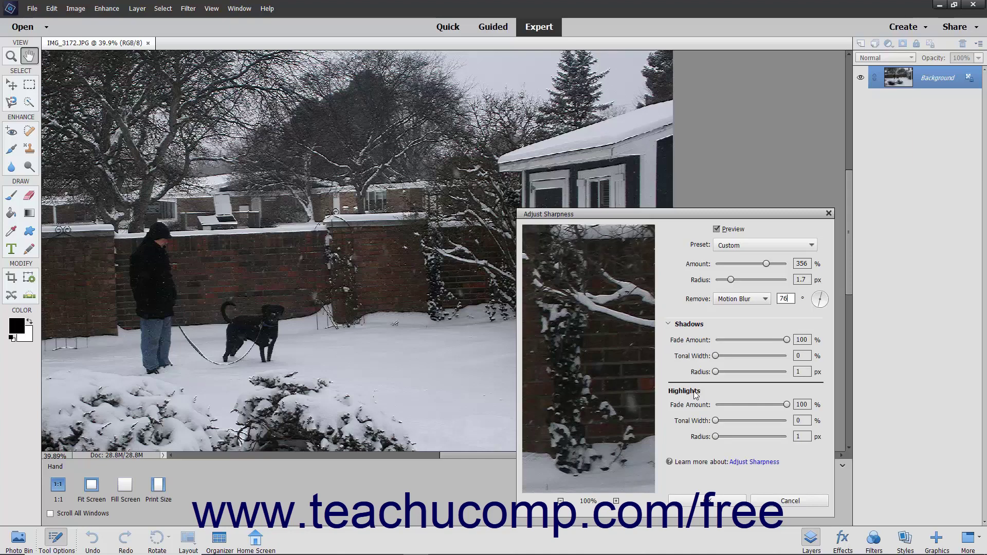
pyautogui.click(787, 342)
pyautogui.moveTo(718, 361); pyautogui.dragTo(744, 361)
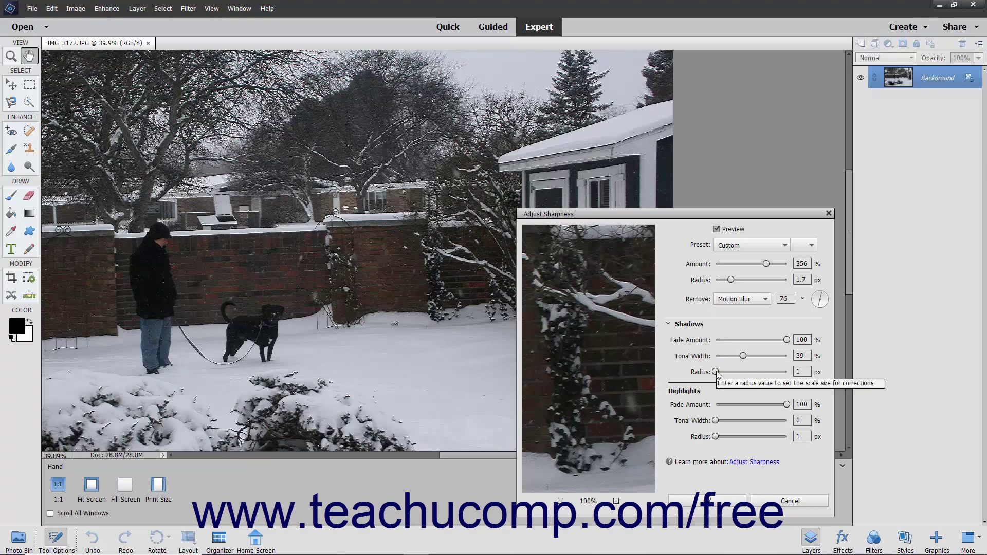
pyautogui.moveTo(716, 372); pyautogui.dragTo(720, 372)
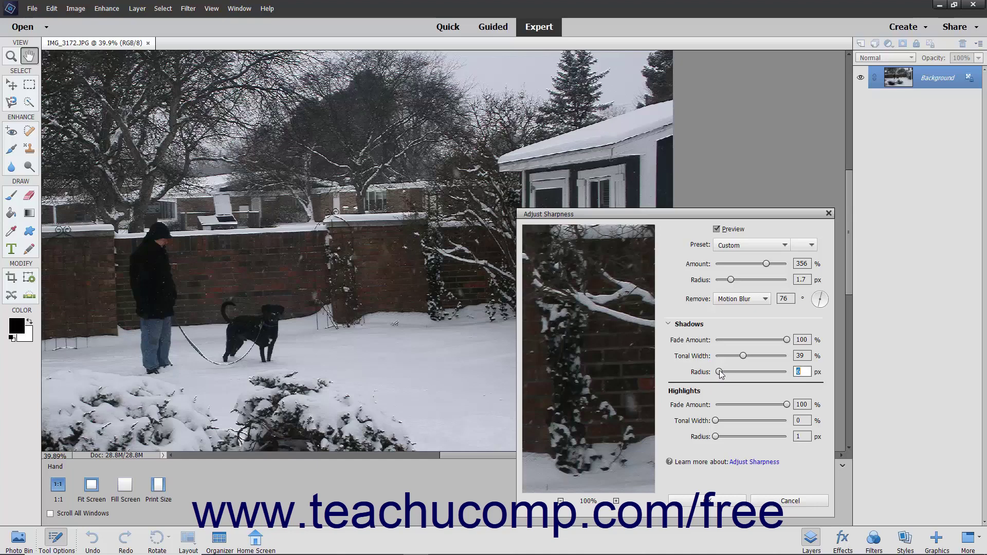
# Save the current sharpening settings as a new preset named MotionAndShadows
pyautogui.click(748, 246)
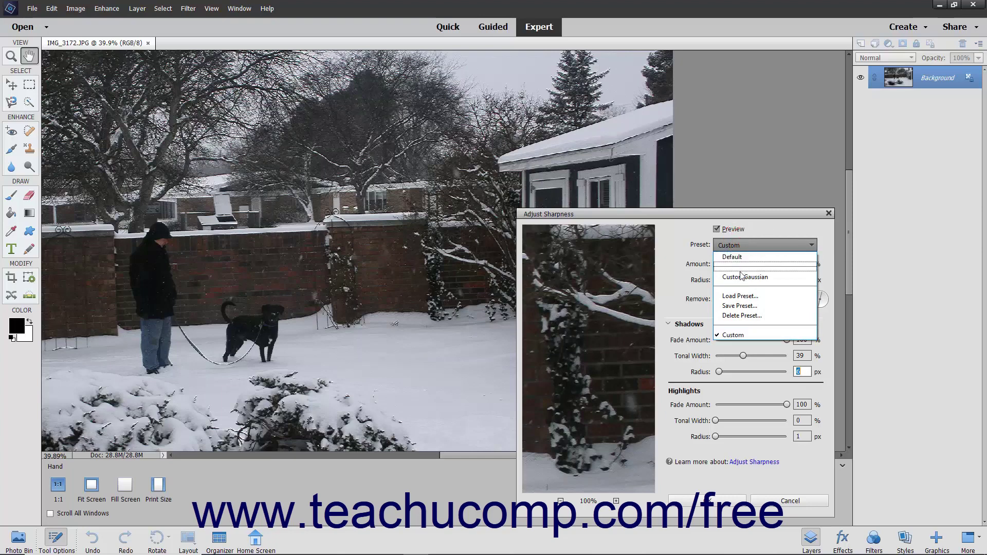
pyautogui.click(740, 307)
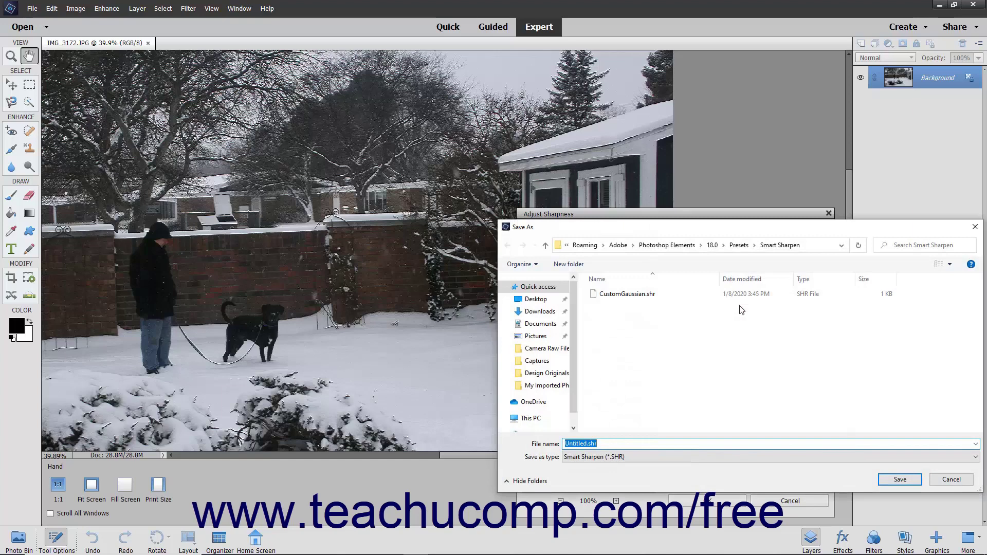
pyautogui.write('MotionAndShadows')
pyautogui.click(898, 479)
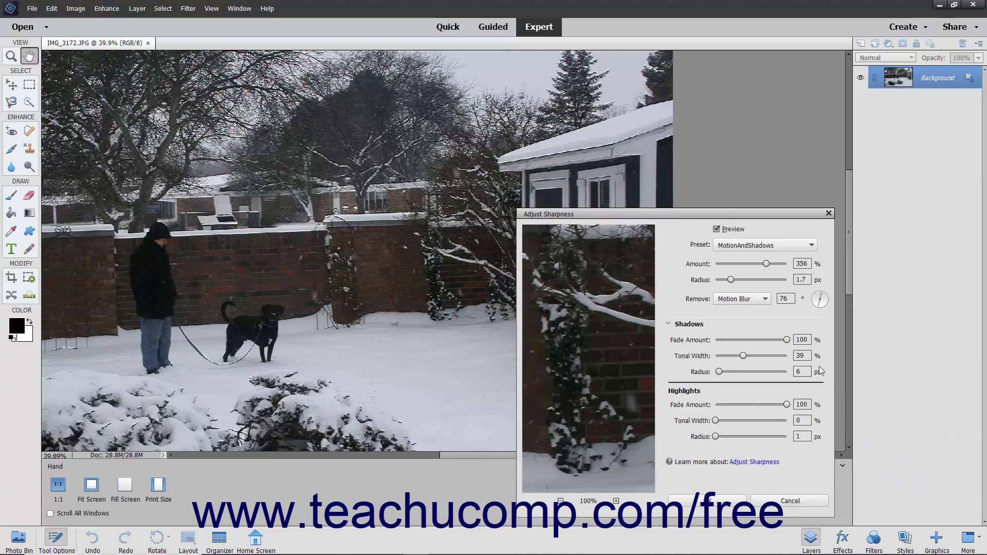
# Select MotionAndShadows as the current preset in the Preset list
pyautogui.click(781, 247)
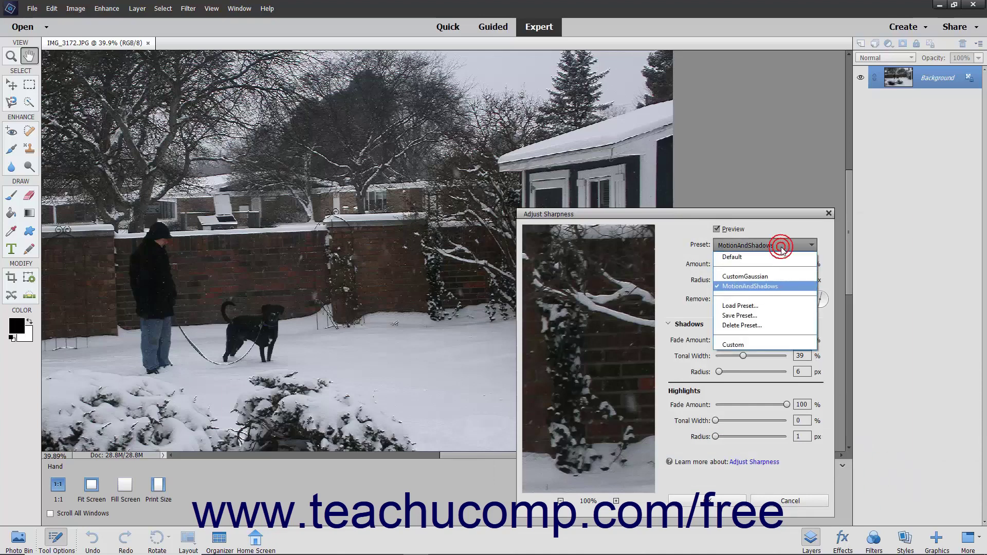
pyautogui.click(757, 284)
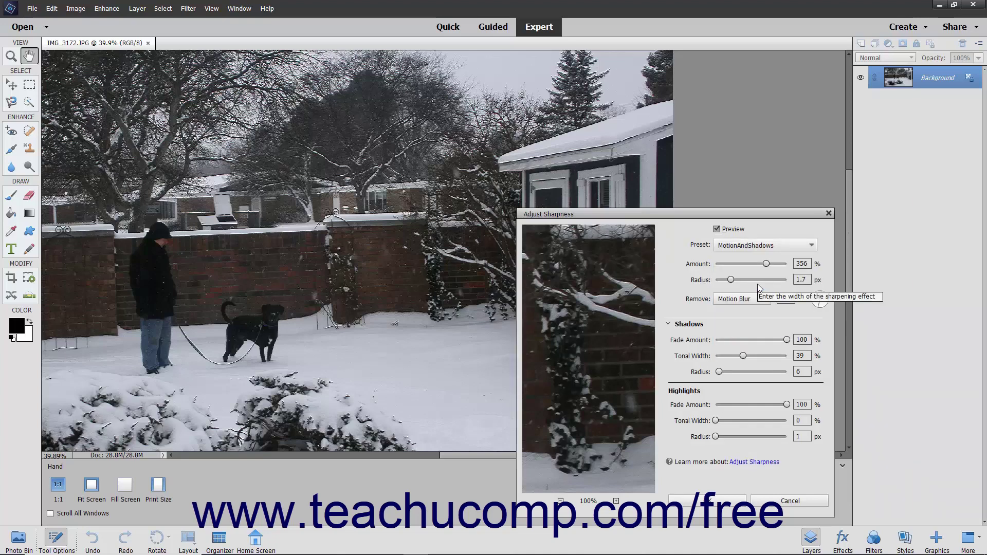
pyautogui.click(755, 248)
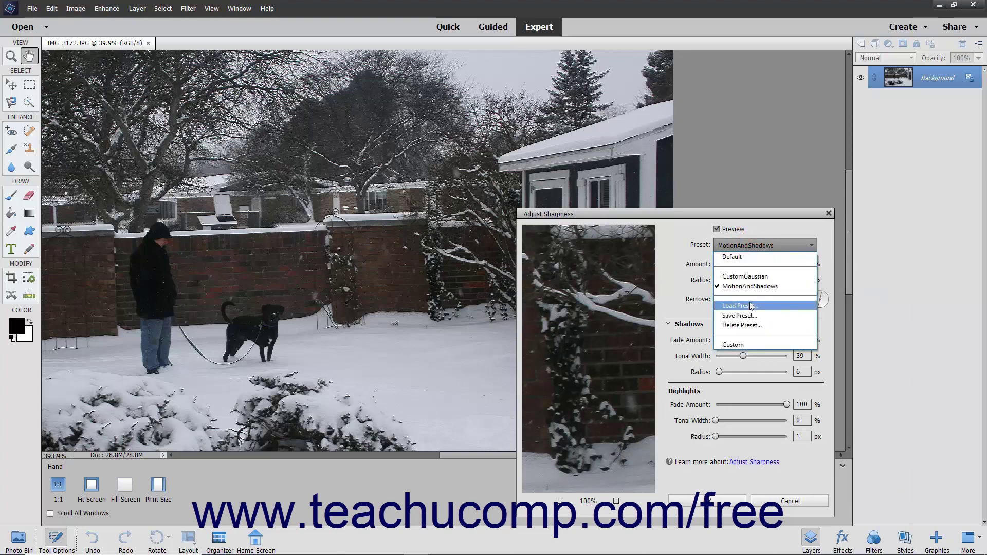
# Load the MotionAndShadows.shr preset file back into Adjust Sharpness
pyautogui.click(750, 305)
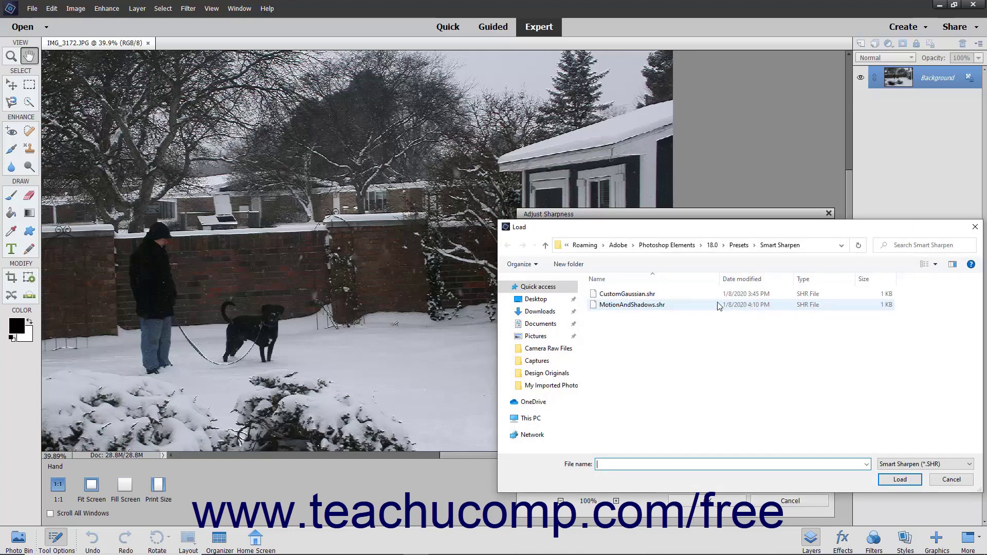
pyautogui.click(654, 305)
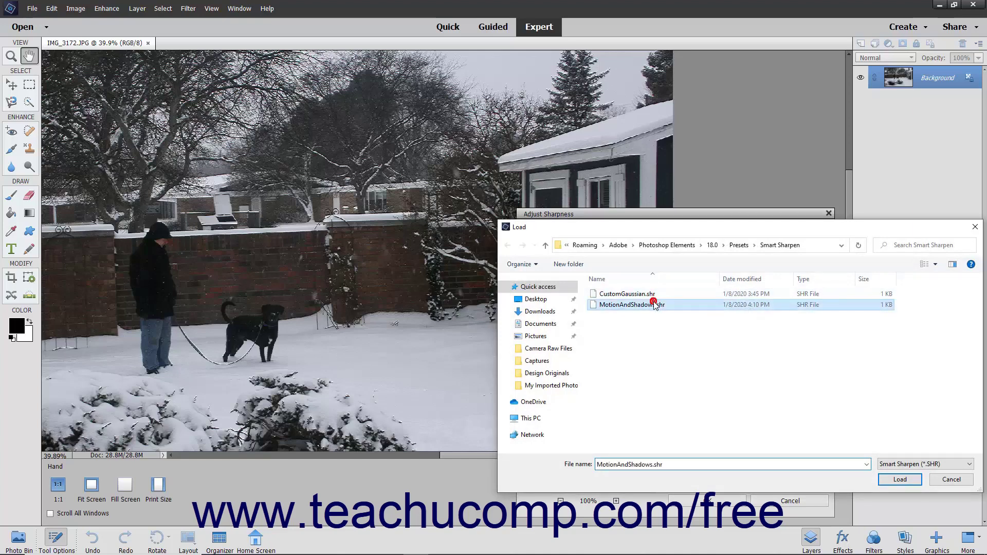
pyautogui.click(899, 479)
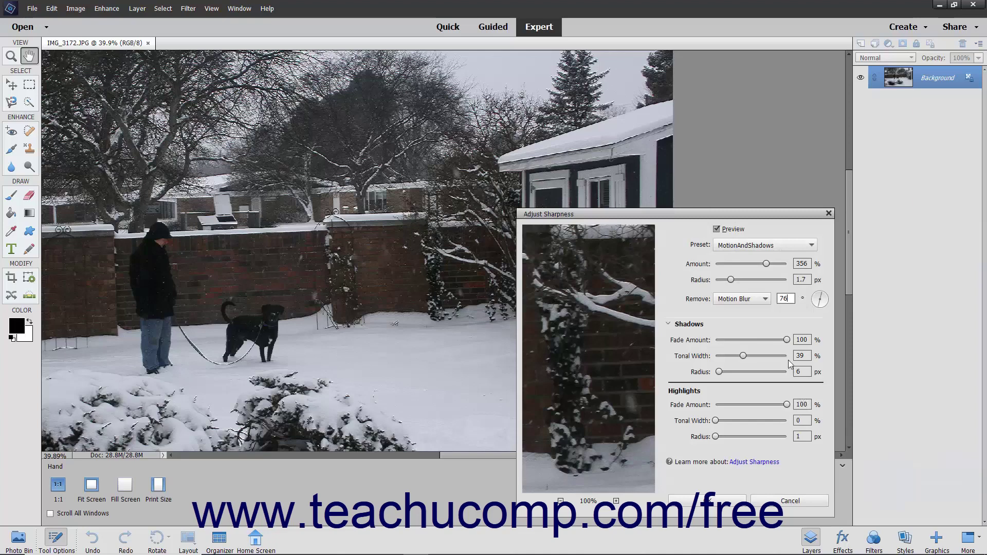
# Delete the CustomGaussian preset with confirmation, then click OK to sharpen the photo
pyautogui.click(769, 247)
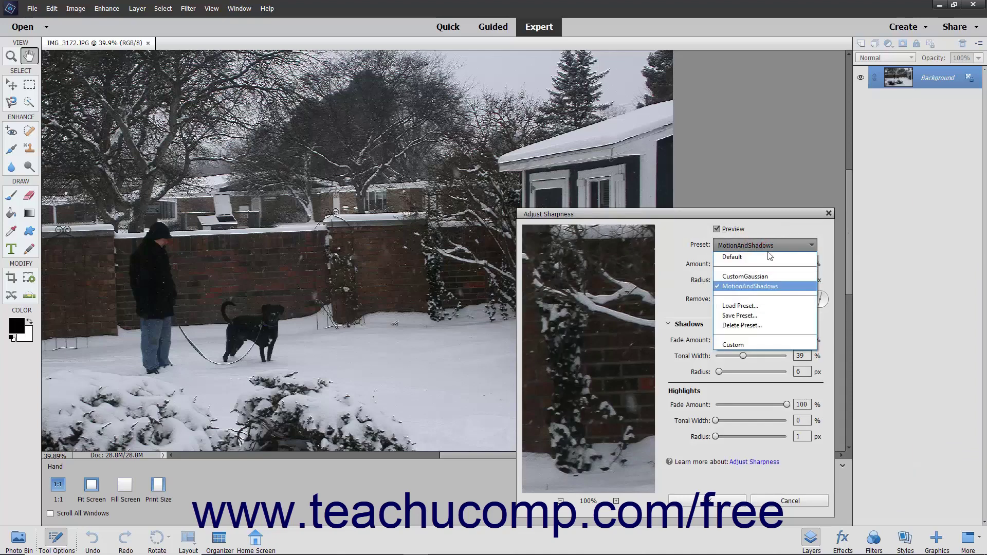
pyautogui.click(764, 325)
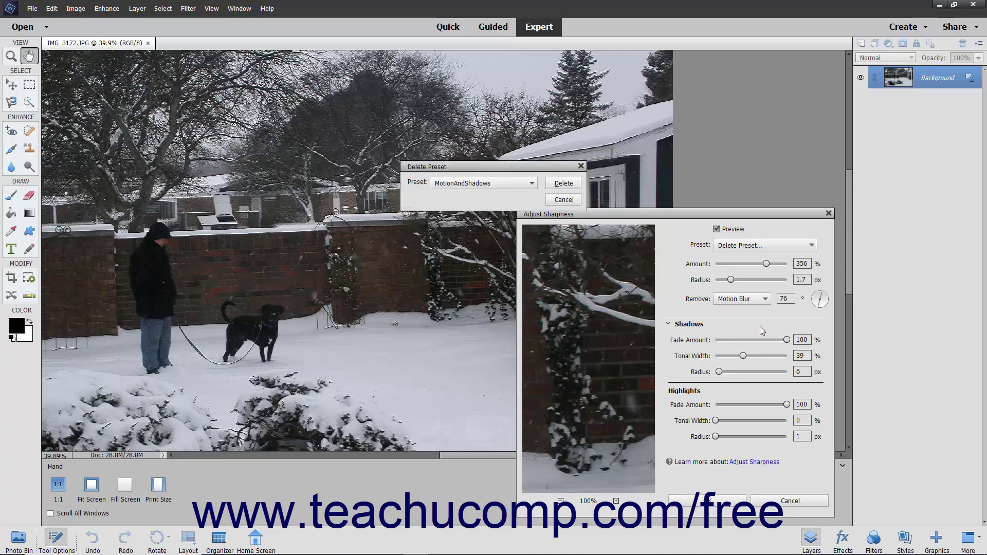
pyautogui.click(532, 184)
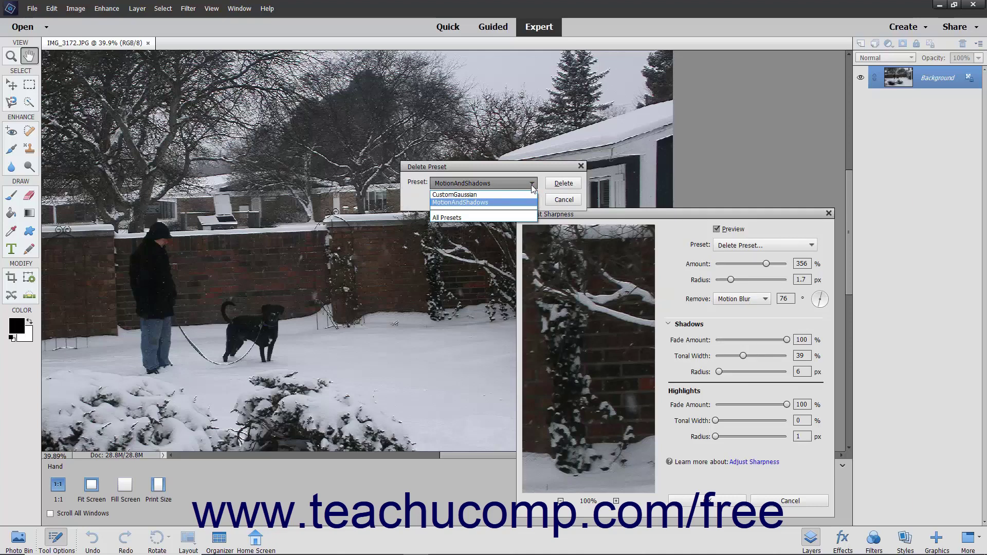
pyautogui.click(510, 195)
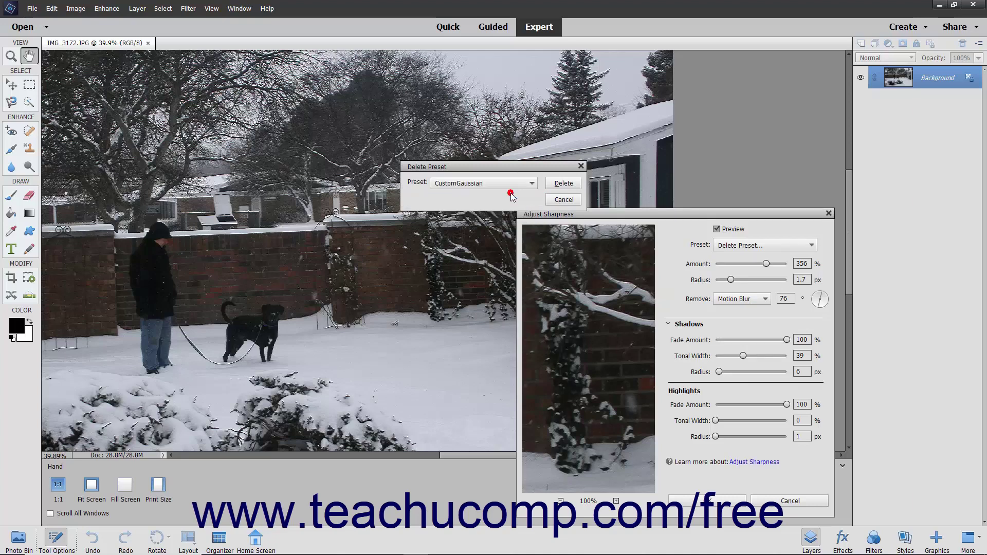
pyautogui.click(556, 184)
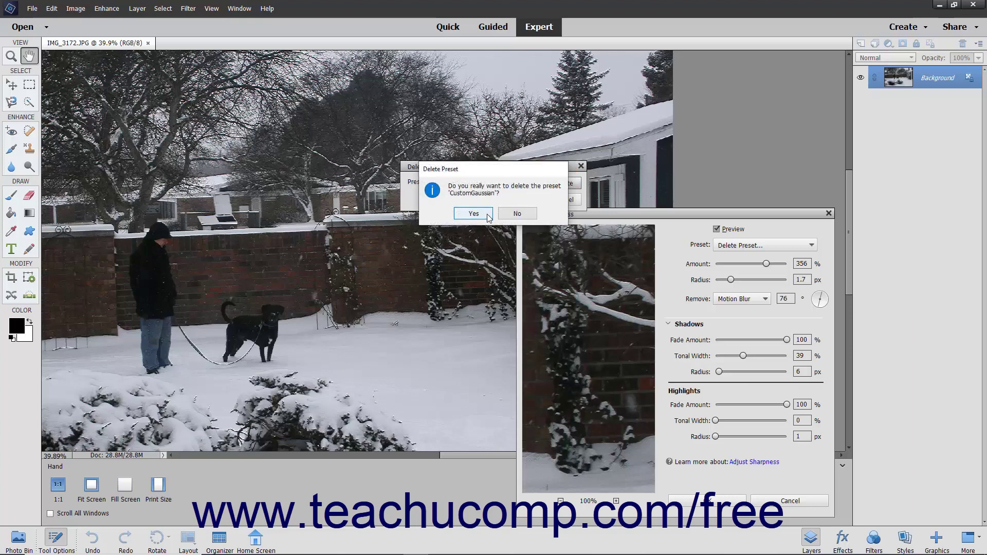
pyautogui.click(488, 217)
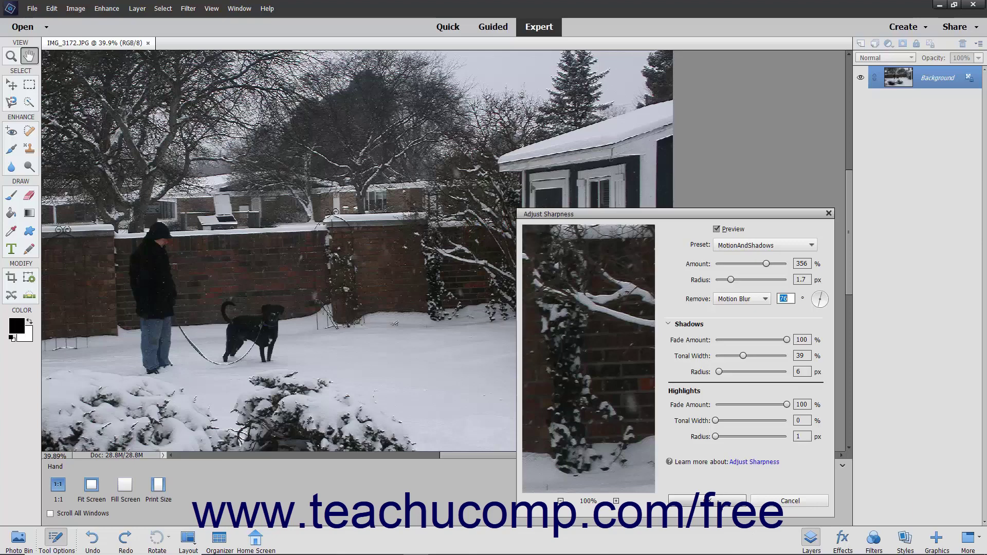
pyautogui.click(711, 500)
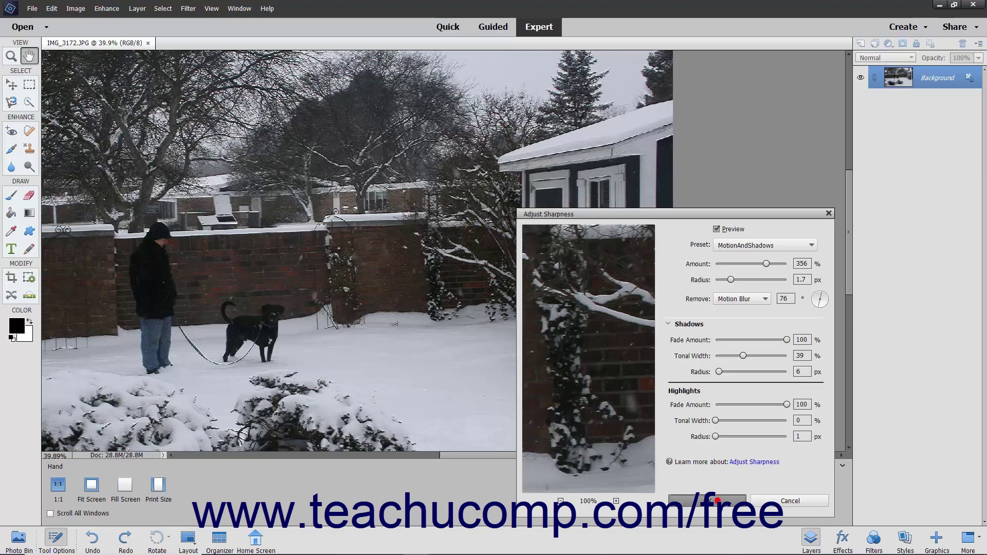